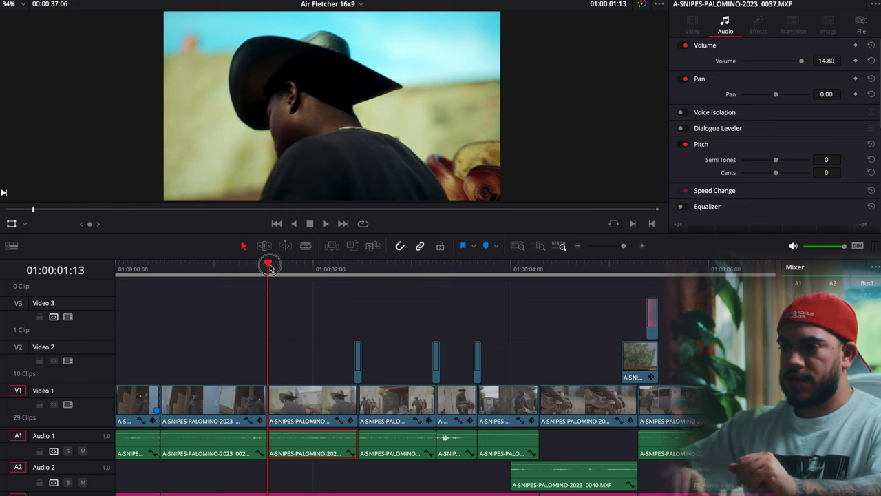
# Play the opening from the timeline start, and inspect the first four Video 1 shots at 01:00:01:00, 01:00:01:21 and 01:00:02:19
pyautogui.moveTo(271, 267); pyautogui.dragTo(121, 293)
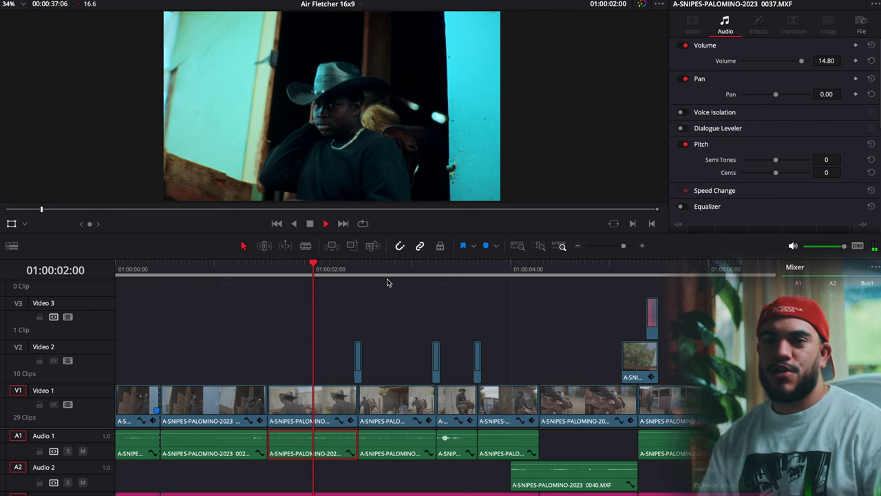
pyautogui.hotkey('ctrl', '-')
pyautogui.moveTo(216, 275); pyautogui.dragTo(164, 283)
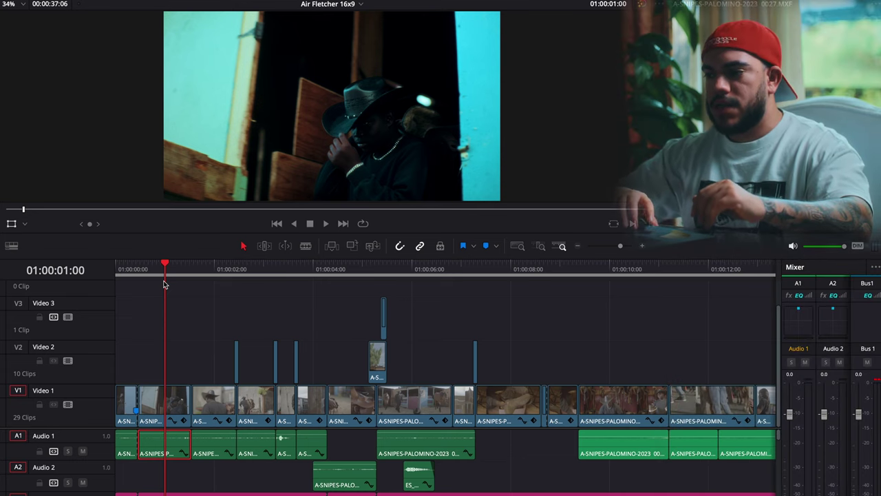
pyautogui.click(208, 274)
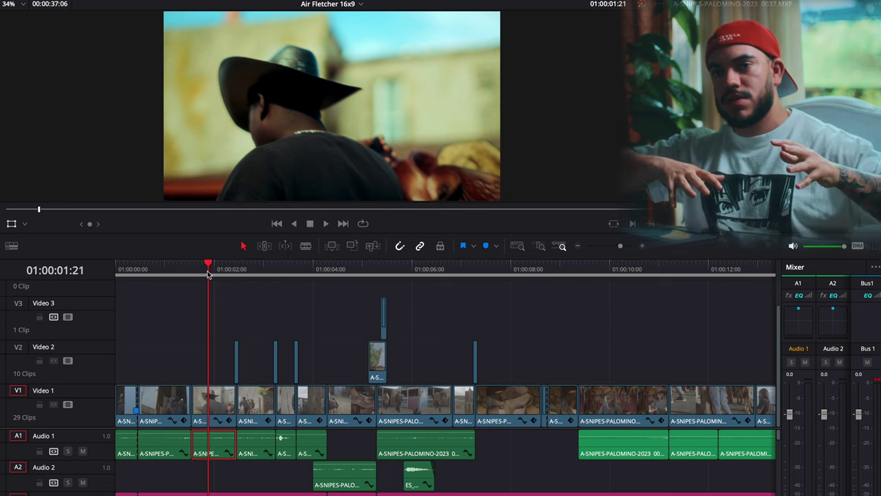
pyautogui.click(252, 270)
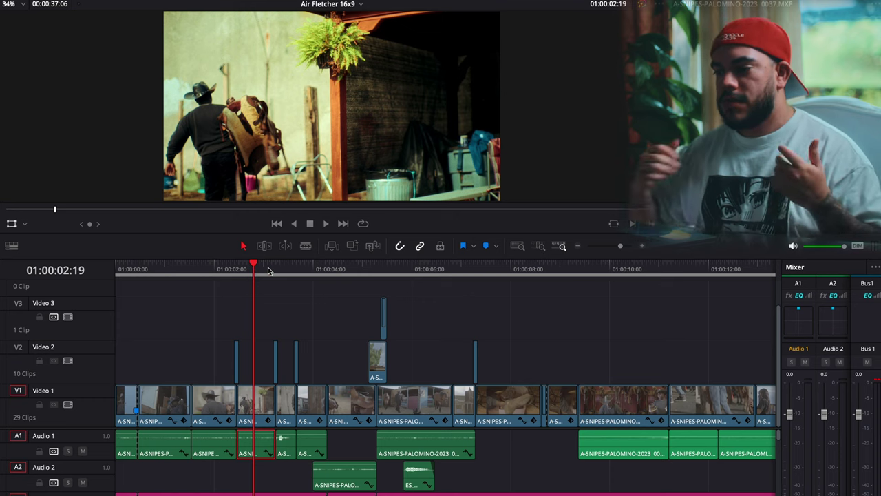
# Replay the opening doorway shots from 01:00:00:00 to review the cut to the man in the hat outdoors
pyautogui.scroll(1, 276, 269)
pyautogui.moveTo(275, 269); pyautogui.dragTo(121, 292)
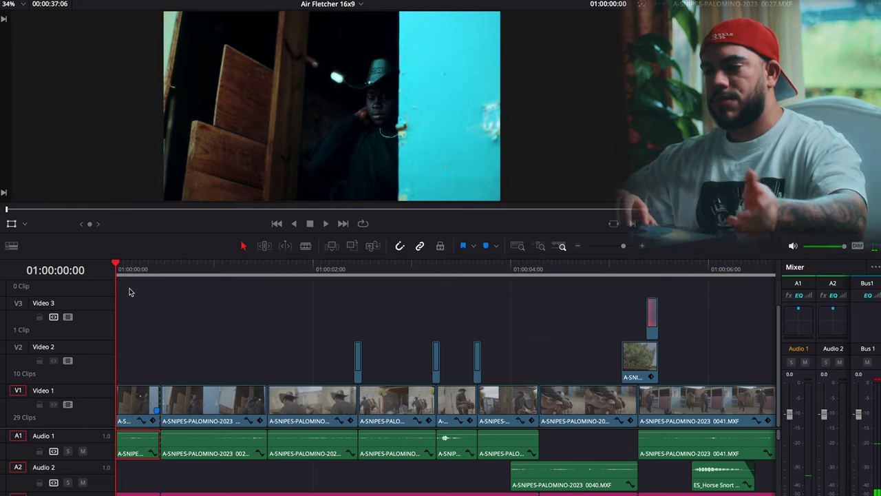
pyautogui.press('space')
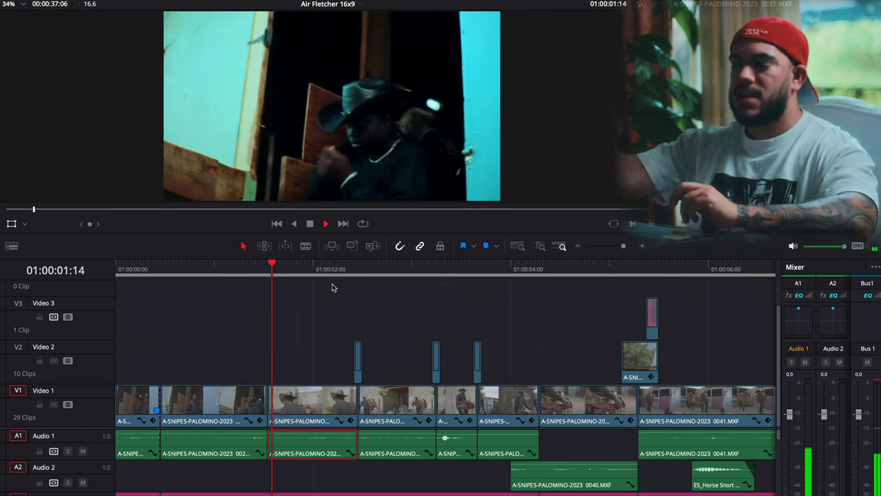
pyautogui.press('space')
pyautogui.press('Up')
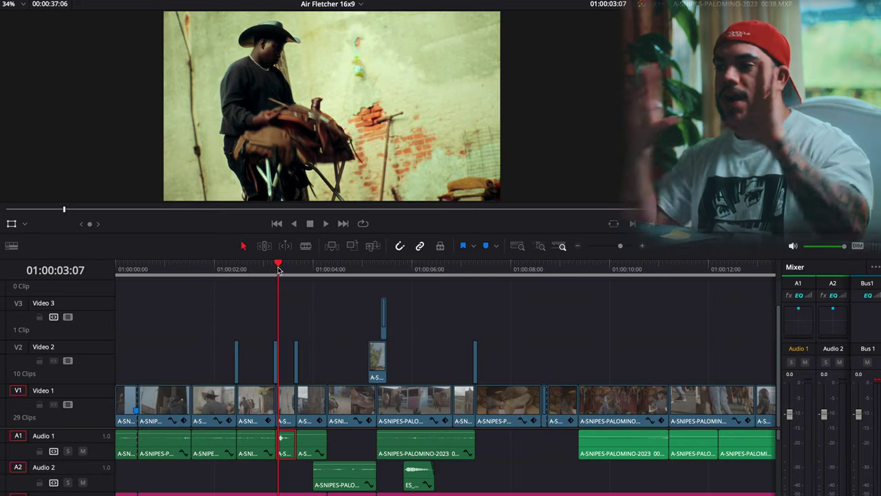
# Replay the cut from the man carrying the saddle to the saddle-rack shots, starting at 01:00:03:00
pyautogui.click(265, 270)
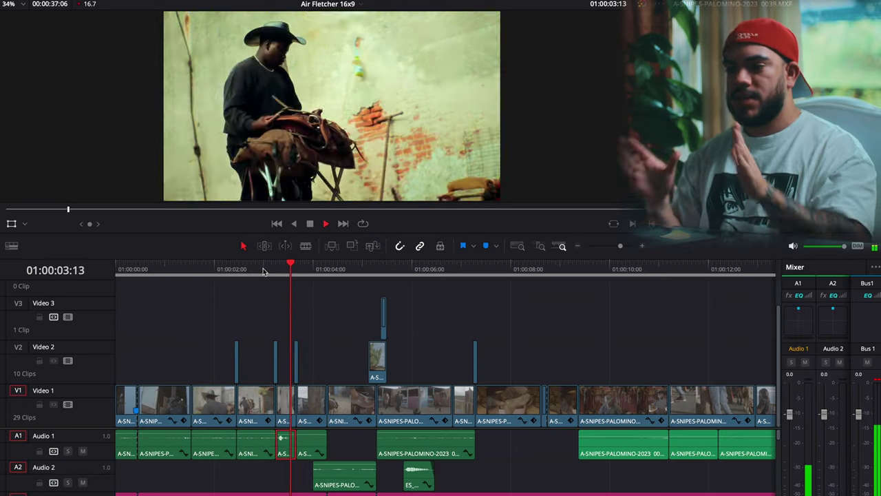
pyautogui.click(264, 271)
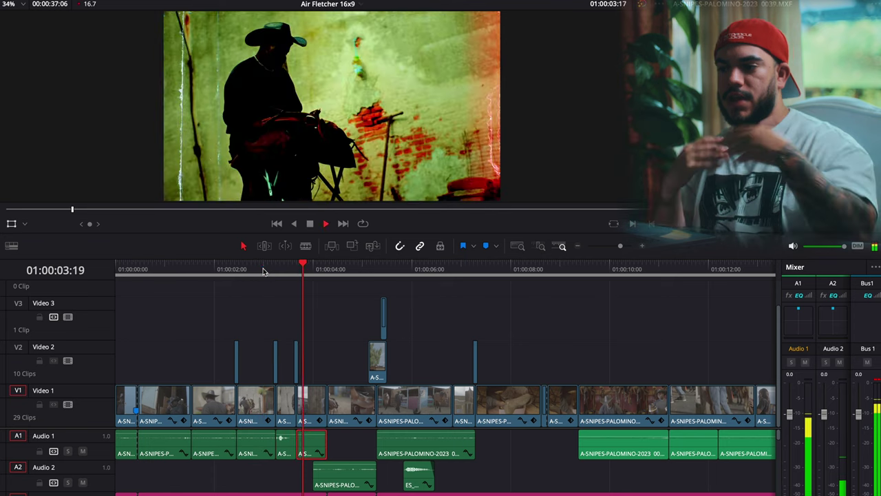
pyautogui.click(263, 268)
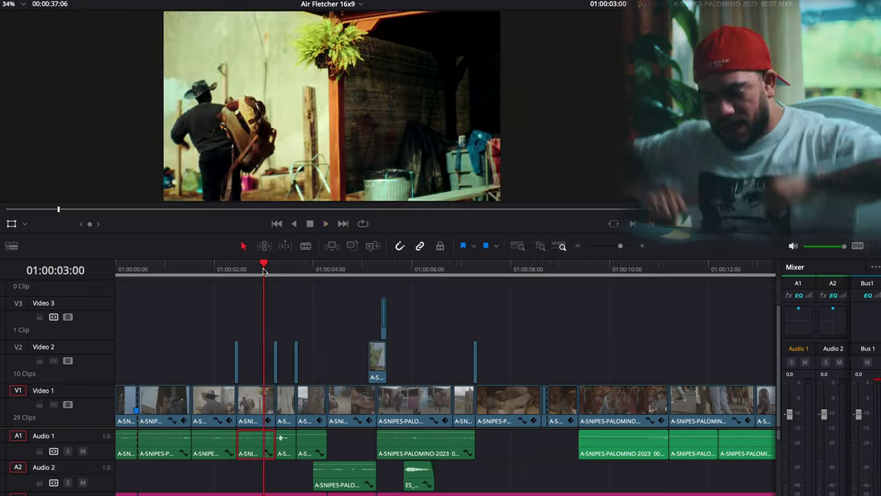
pyautogui.press('space')
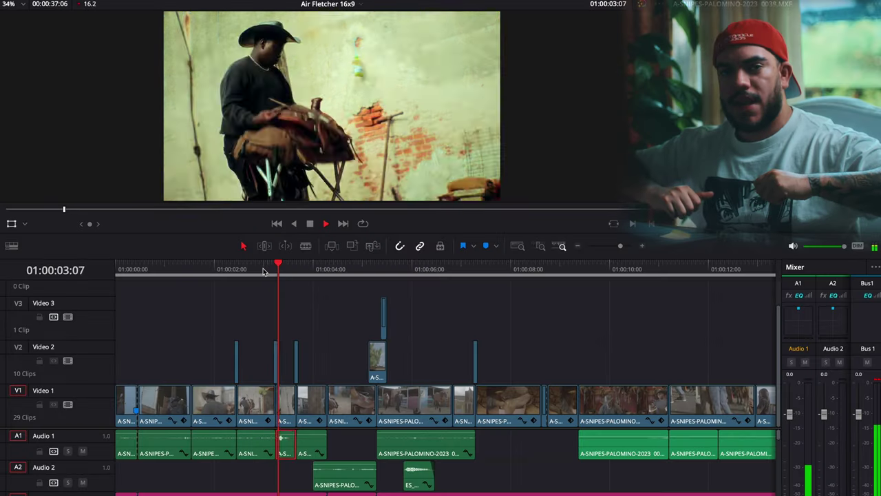
pyautogui.click(264, 269)
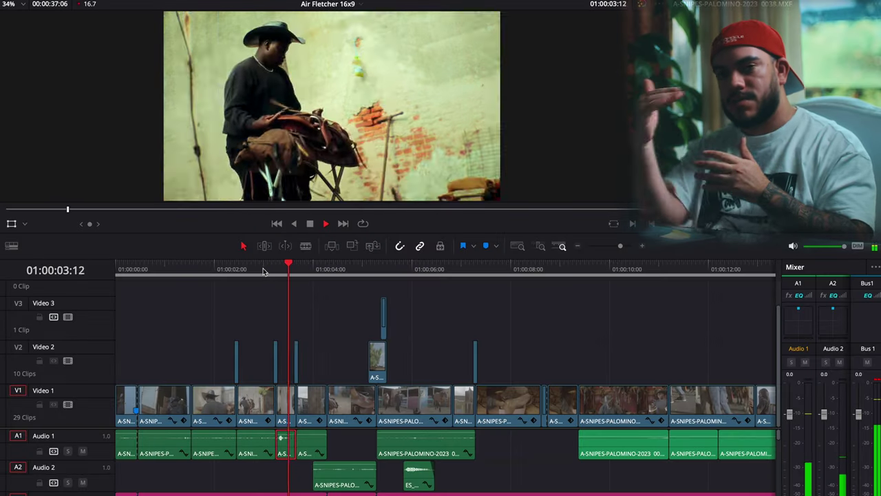
pyautogui.press('space')
# Review the sequence from about 01:00:03:00 through the saddle shots to the tree cutaway on Video 2
pyautogui.click(263, 268)
pyautogui.press('space')
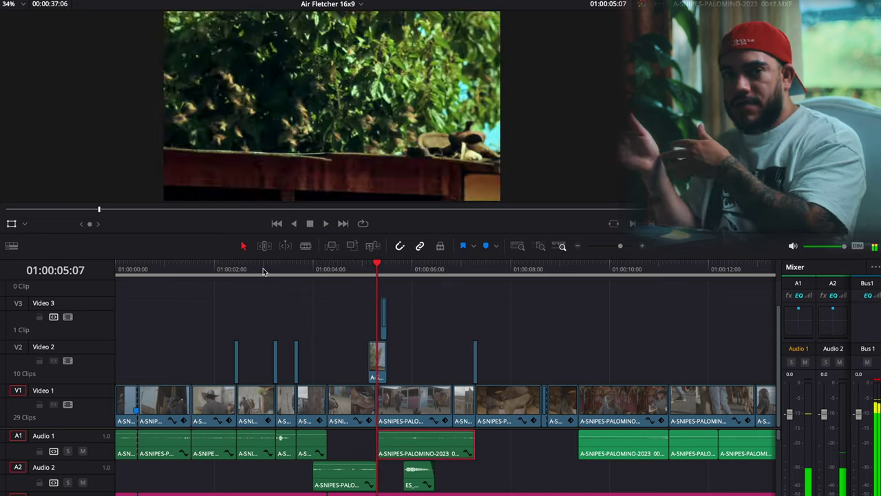
pyautogui.click(263, 269)
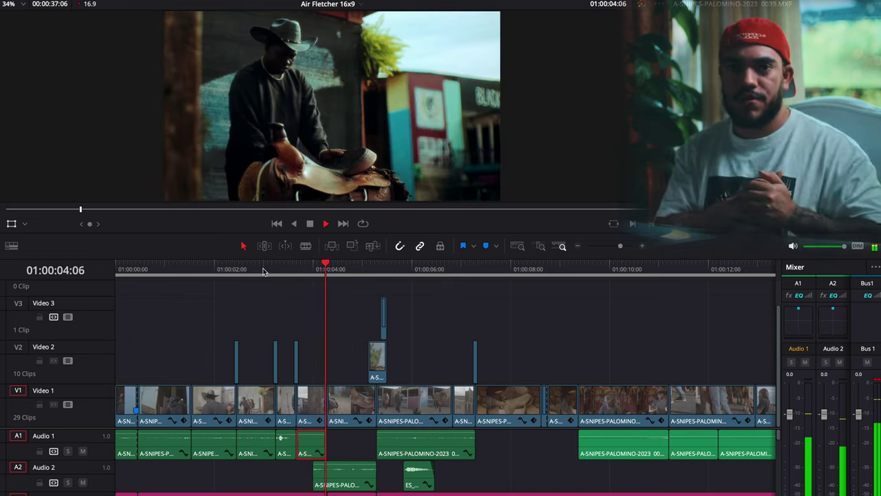
pyautogui.press('space')
pyautogui.click(253, 269)
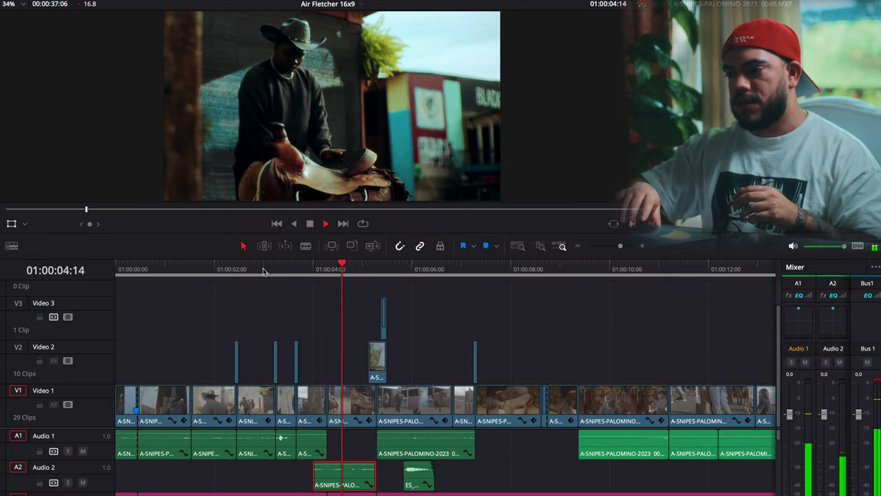
pyautogui.click(264, 269)
pyautogui.press('space')
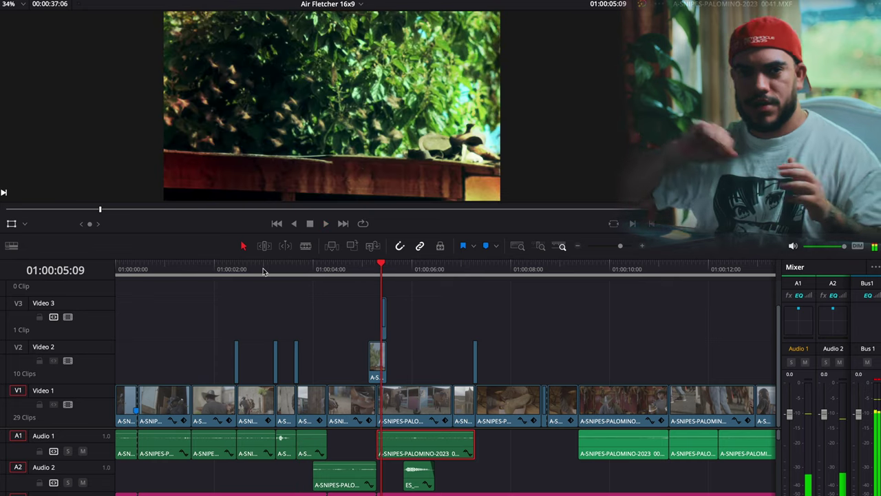
pyautogui.click(254, 270)
pyautogui.press('space')
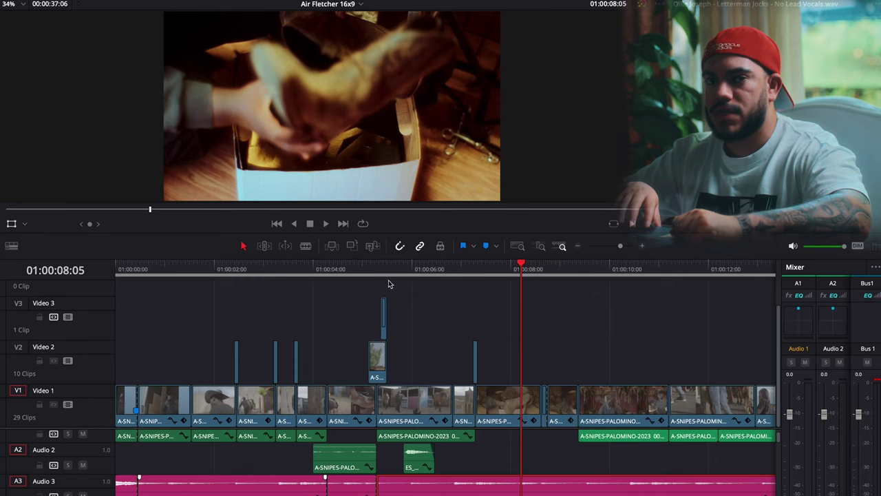
# Review the horse-leading shot and its cut to the man beside the horse, playing from about 01:00:05:12 to 01:00:07:05
pyautogui.click(376, 275)
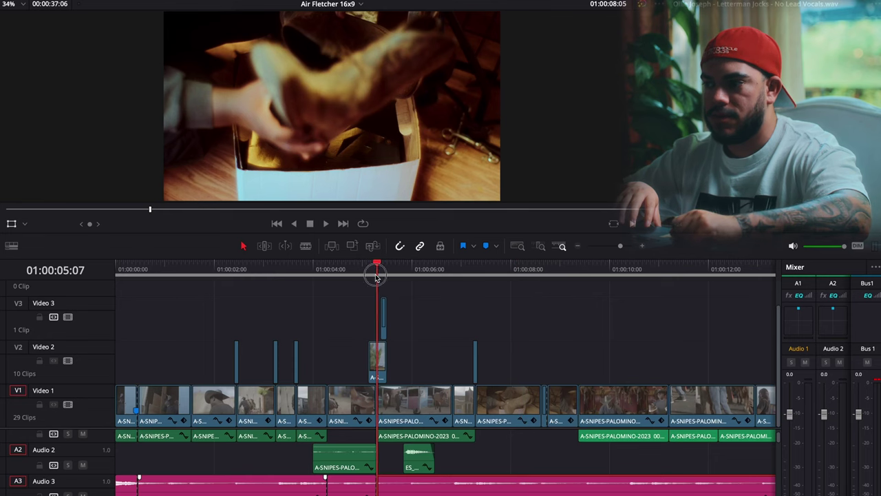
pyautogui.press('space')
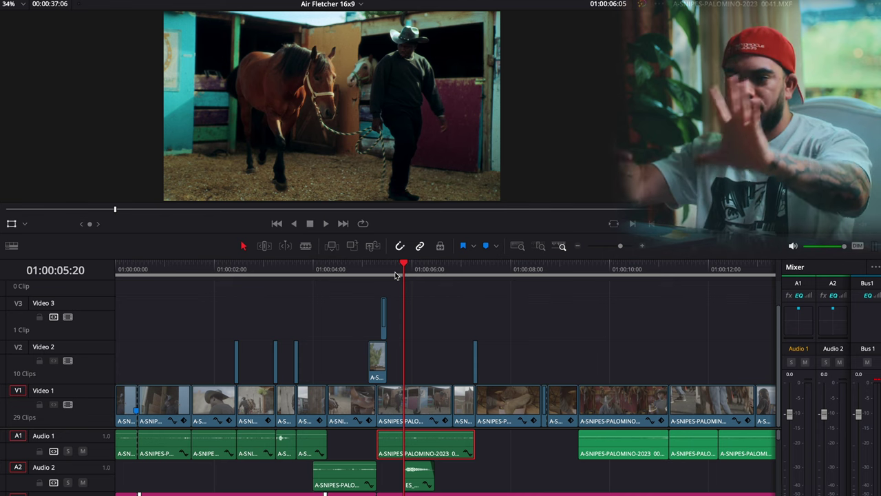
pyautogui.click(387, 274)
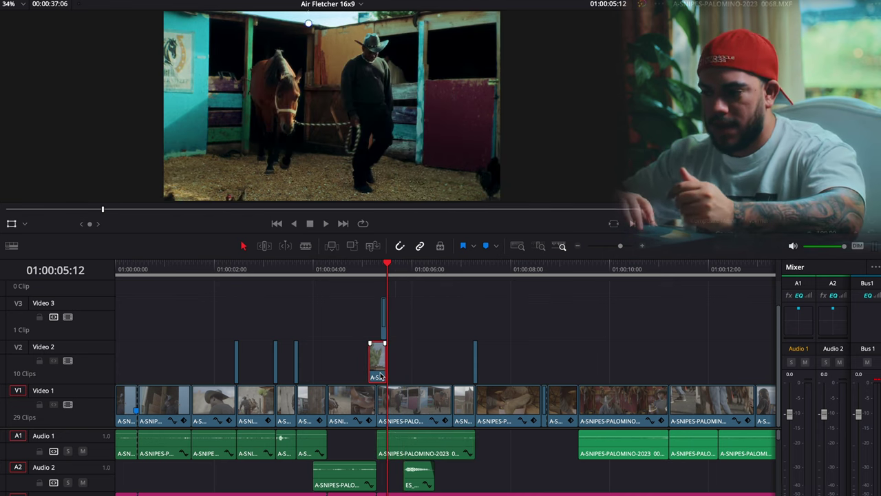
pyautogui.press('space')
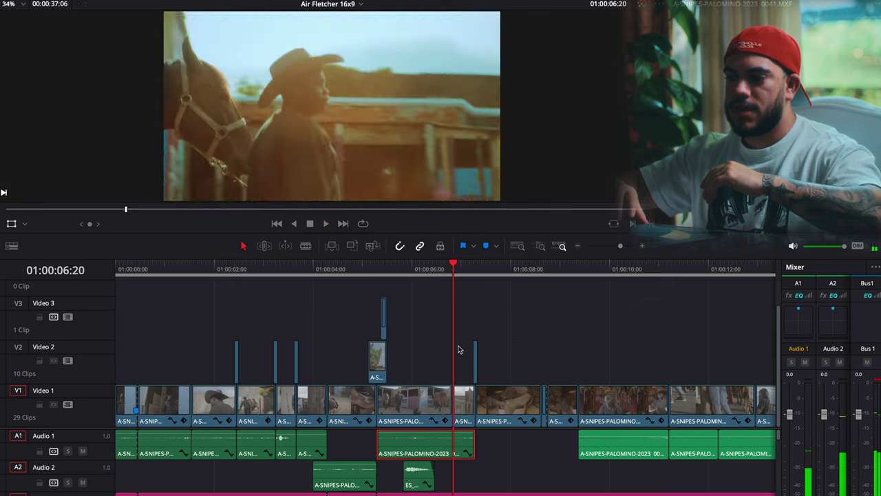
pyautogui.press('space')
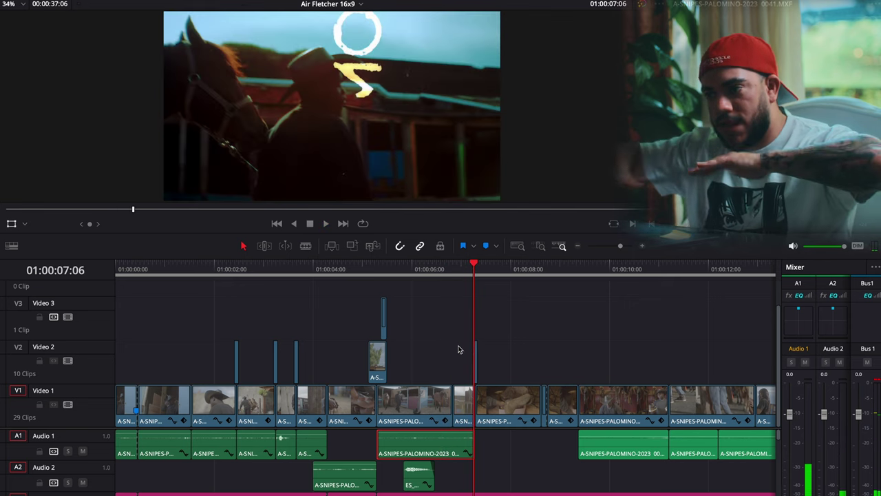
pyautogui.click(387, 274)
pyautogui.press('space')
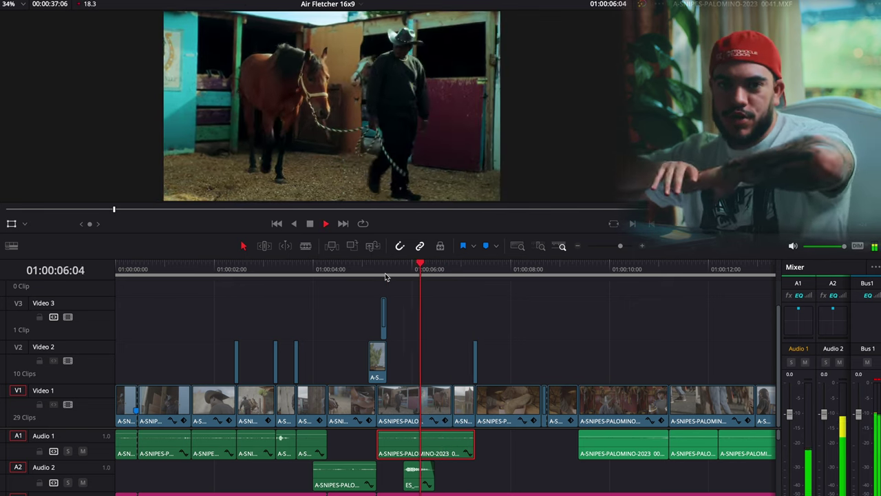
pyautogui.press('space')
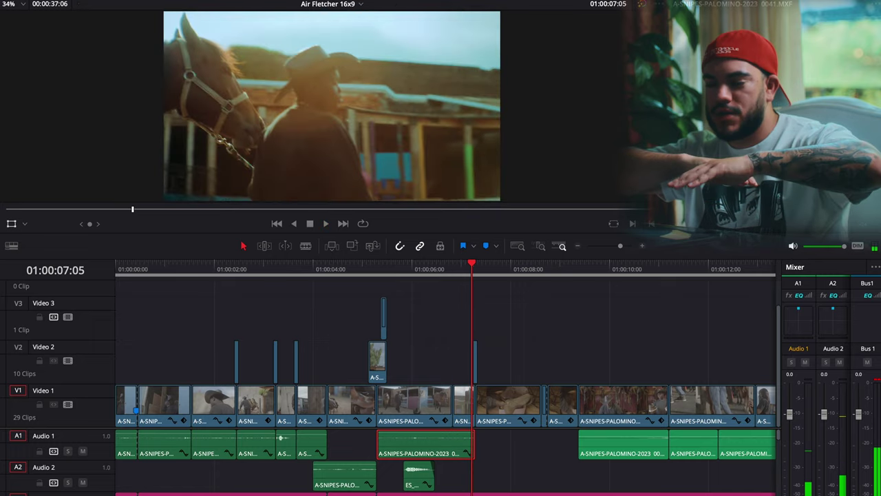